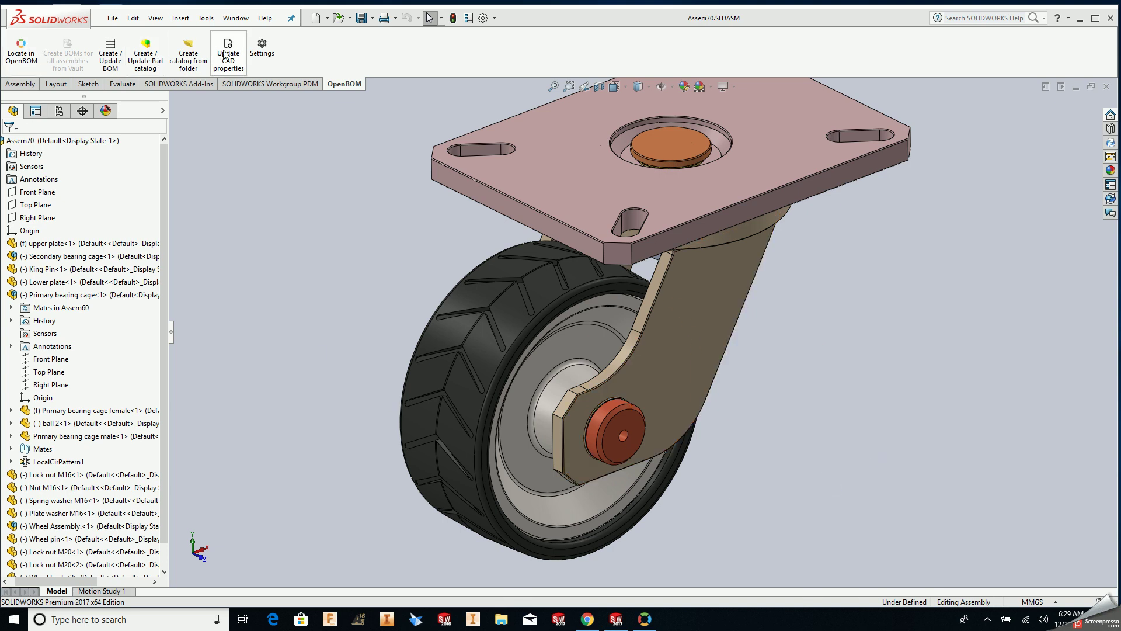
# - Open the OpenBOM settings and keep Dropbox as the cloud storage service
pyautogui.click(263, 53)
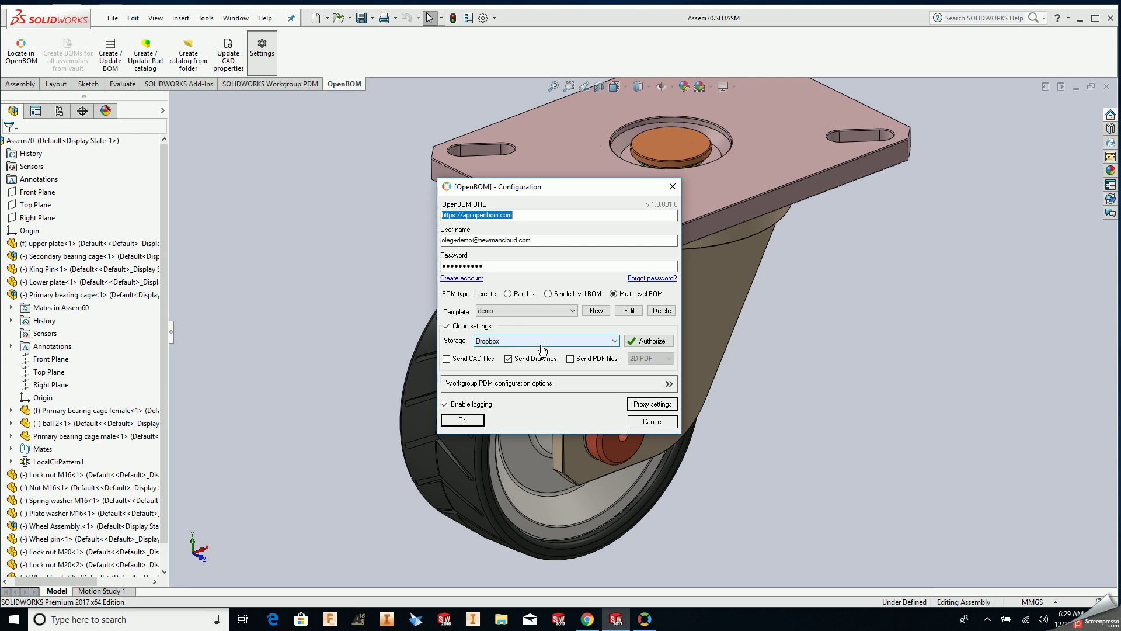
pyautogui.click(561, 344)
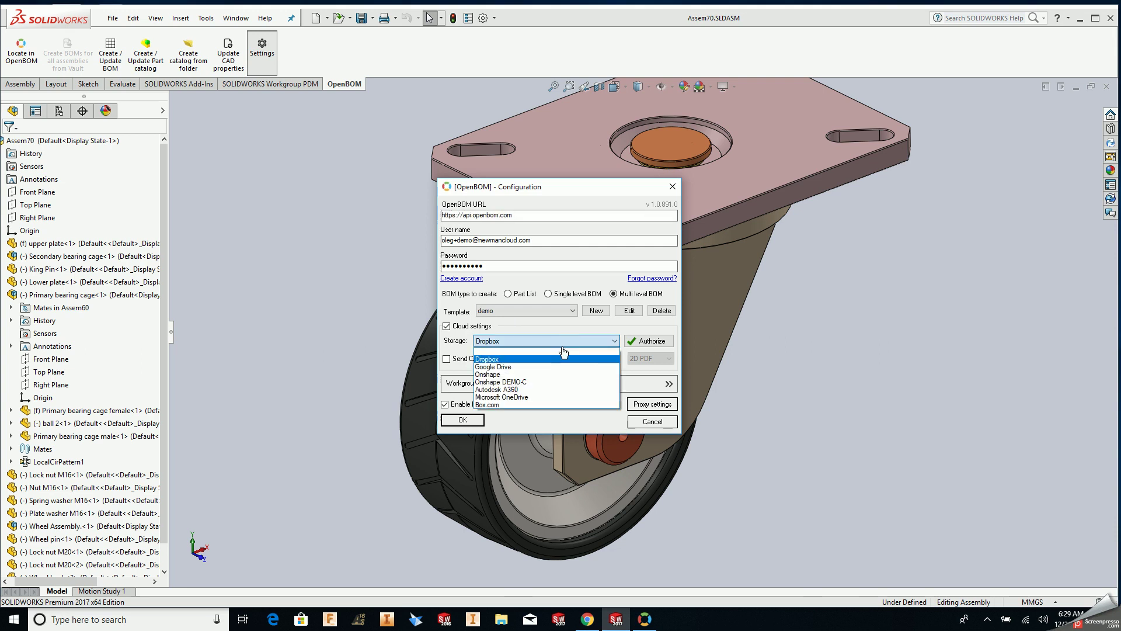
pyautogui.click(551, 358)
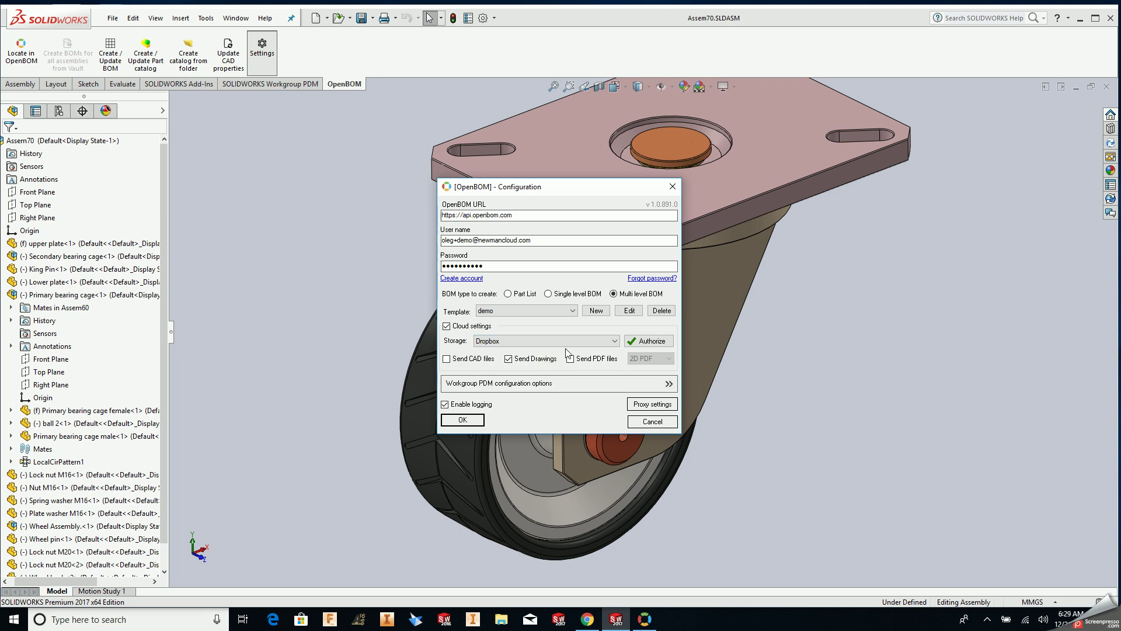
# - Authorize Dropbox and sign in with the account e-mail and password
pyautogui.click(645, 342)
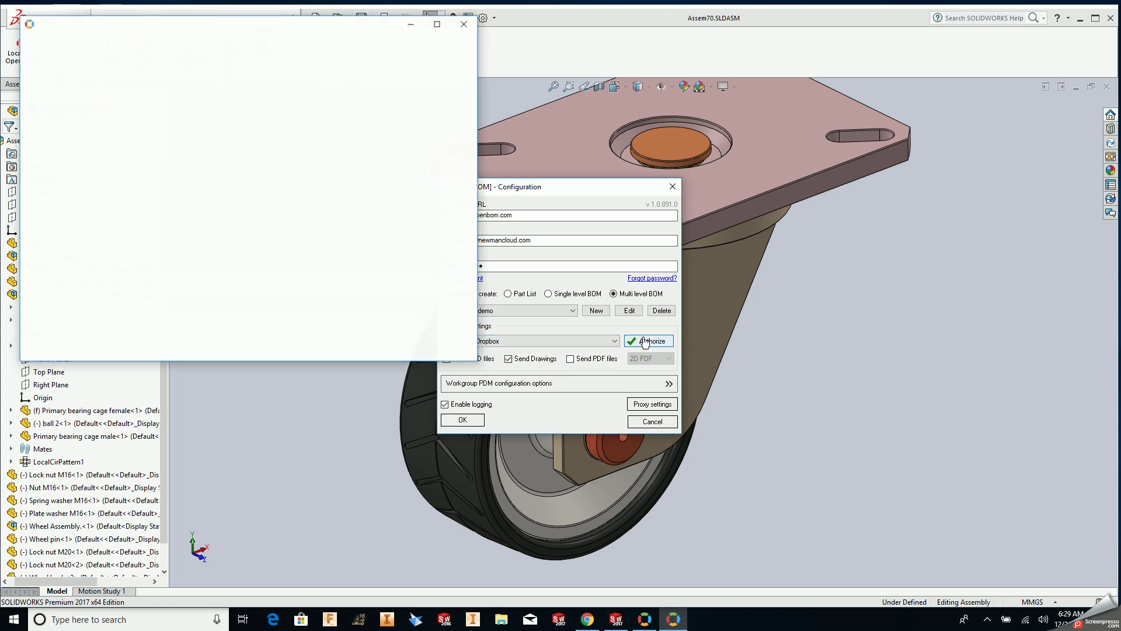
pyautogui.click(185, 259)
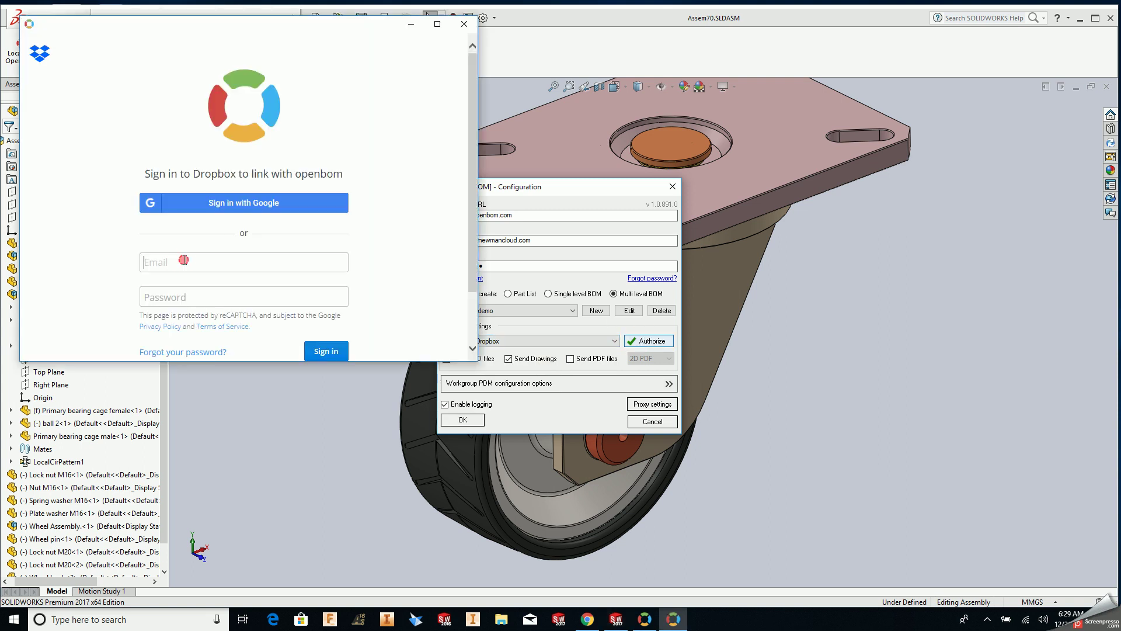
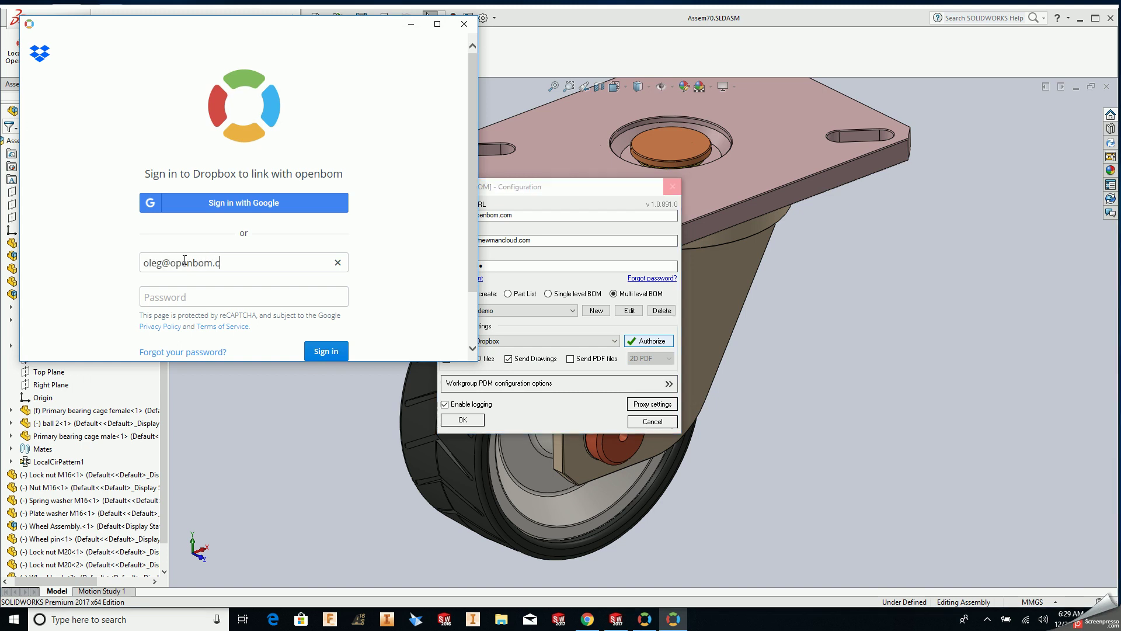
pyautogui.press('Tab')
pyautogui.write('************')
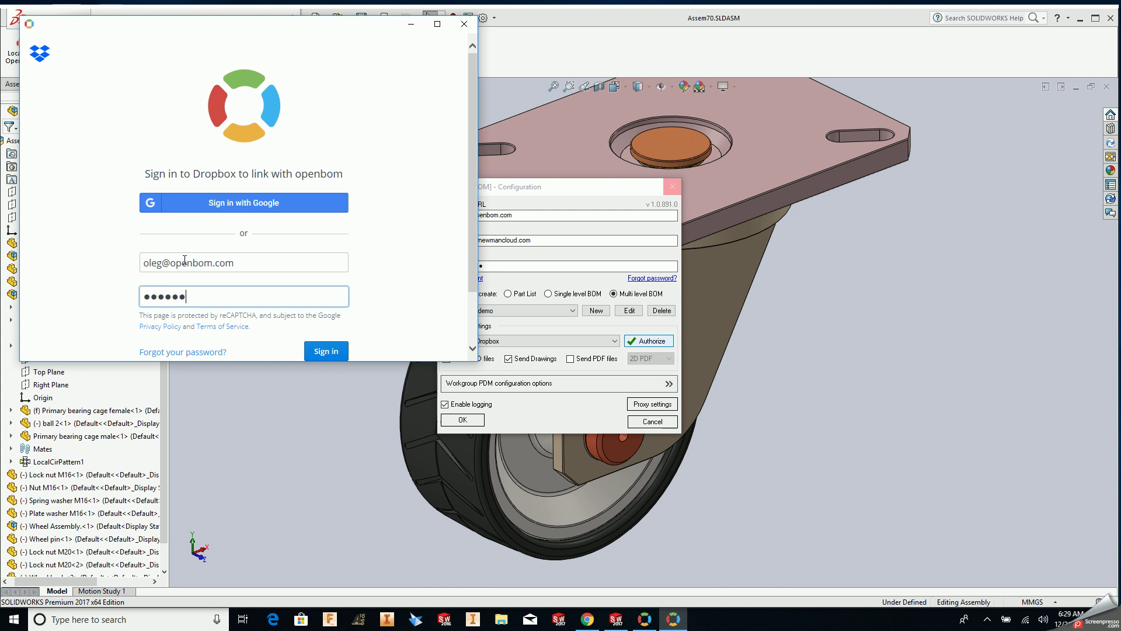
pyautogui.click(344, 350)
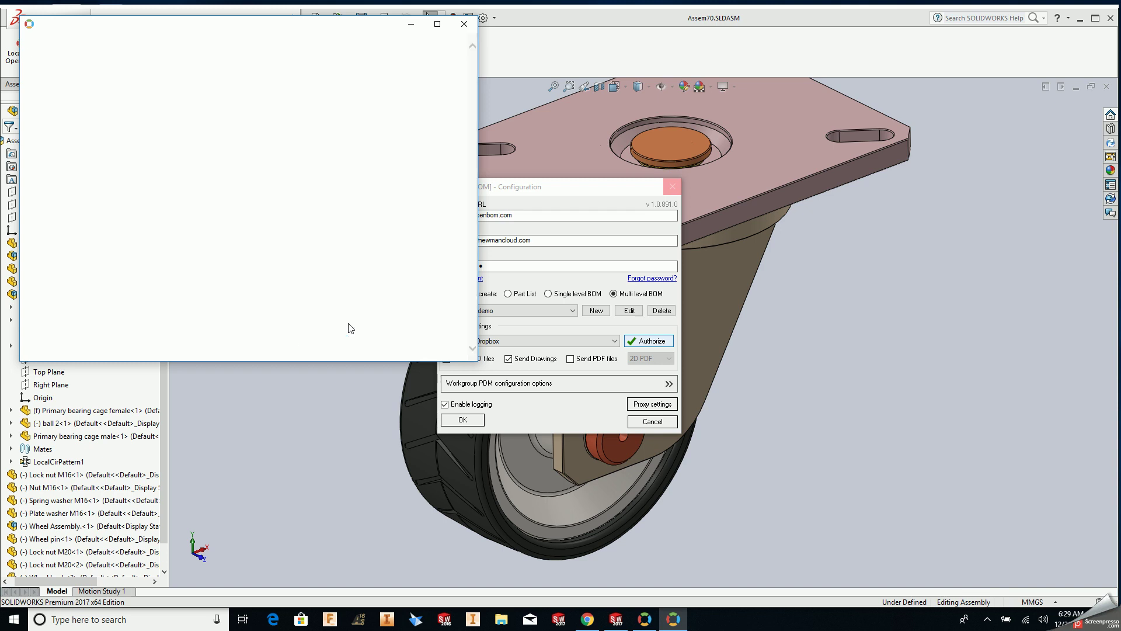
# - Continue past the untrusted-app warning and allow openbom access to its Dropbox app folder
pyautogui.scroll(-3, 357, 283)
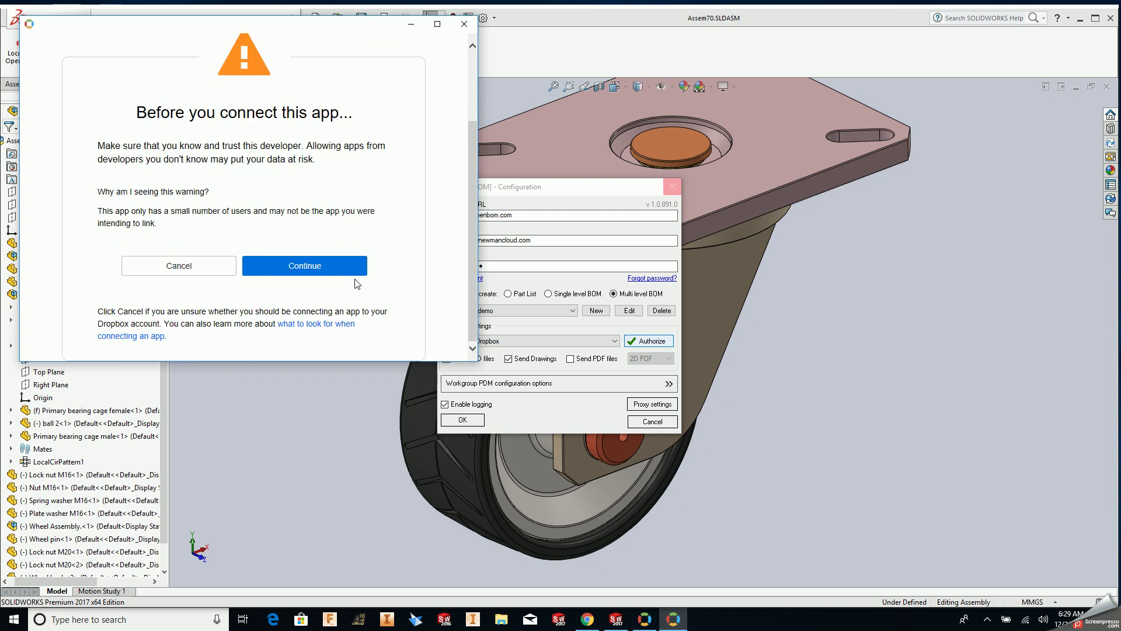
pyautogui.click(318, 267)
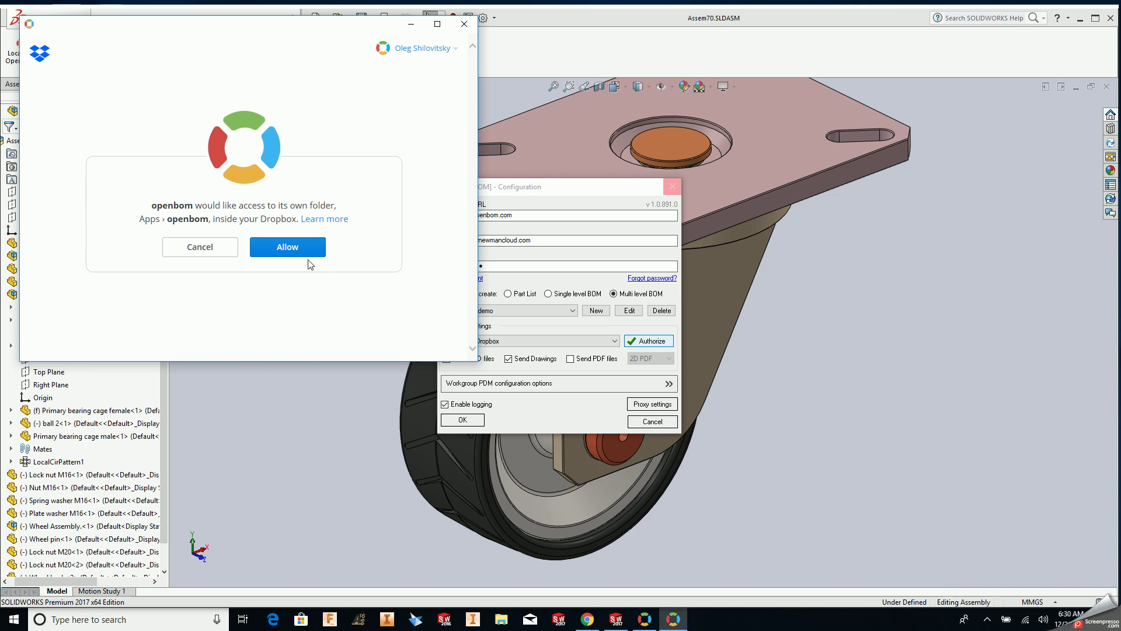
pyautogui.click(289, 247)
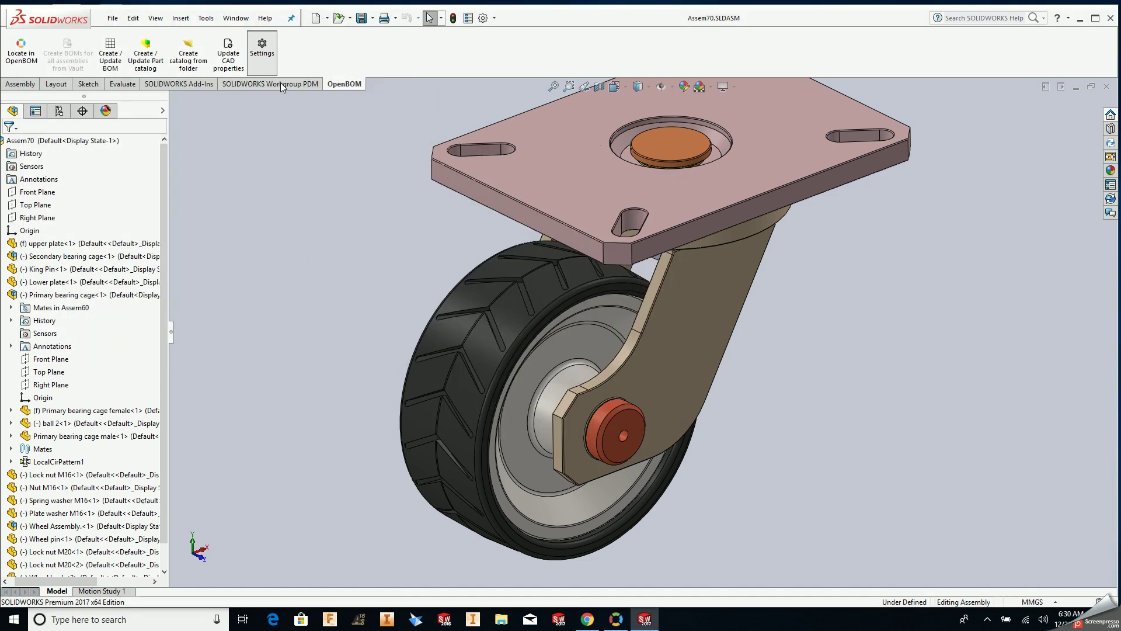
# - Reopen OpenBOM settings and save them with Multi level BOM, Dropbox storage and Send Drawings
pyautogui.click(262, 50)
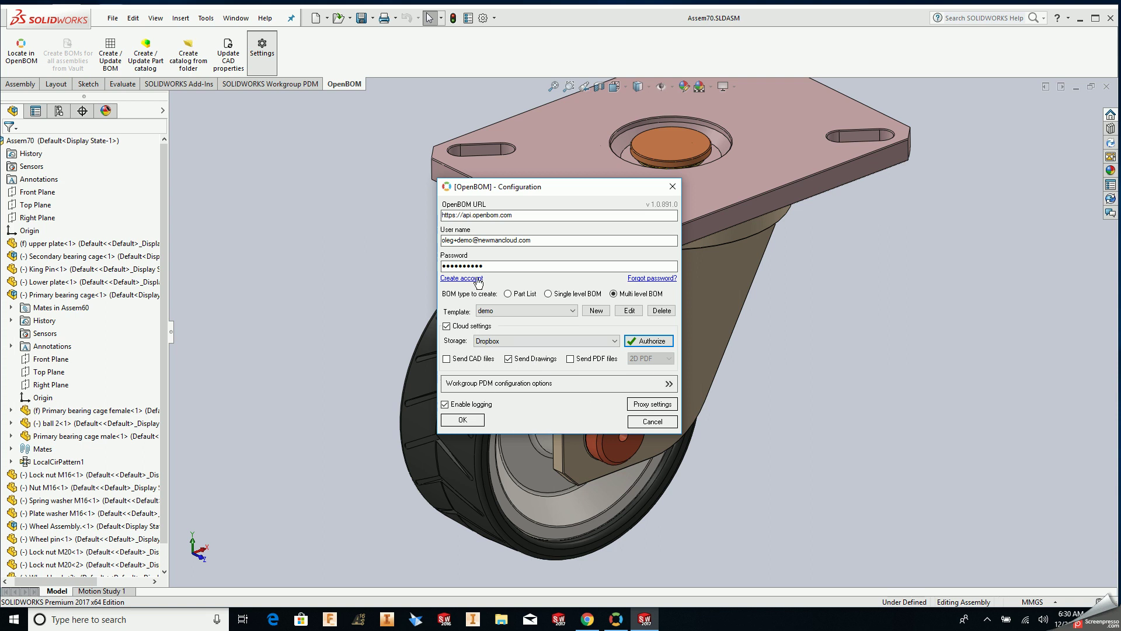
pyautogui.click(472, 427)
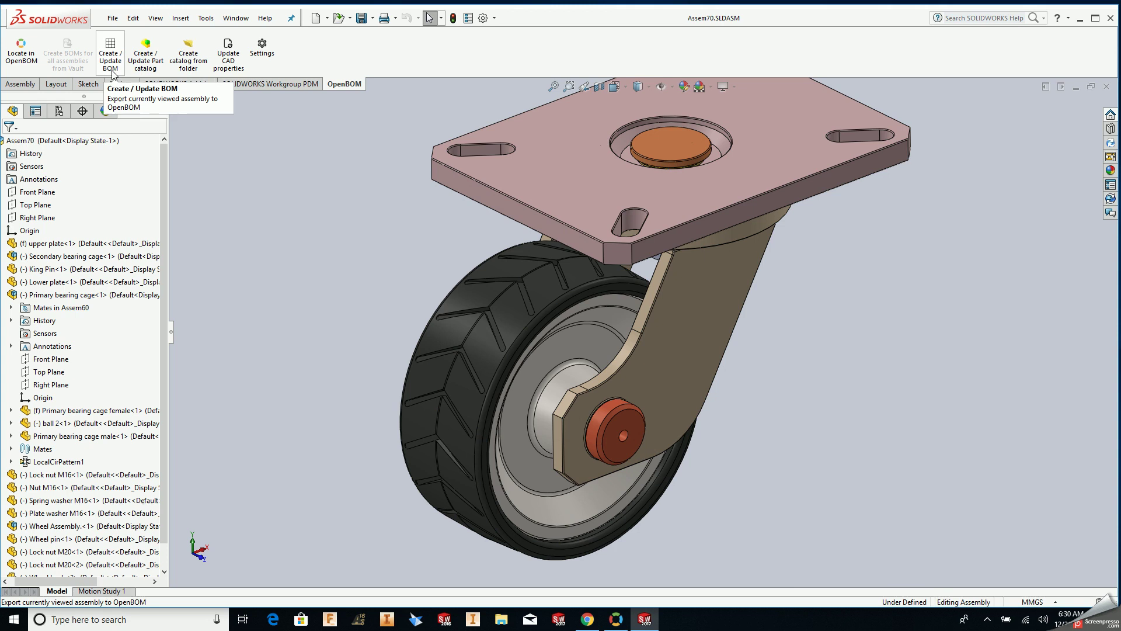
# - Export Assem70 as a multi-level BOM and launch OpenBOM Monitor to follow the upload
pyautogui.click(112, 70)
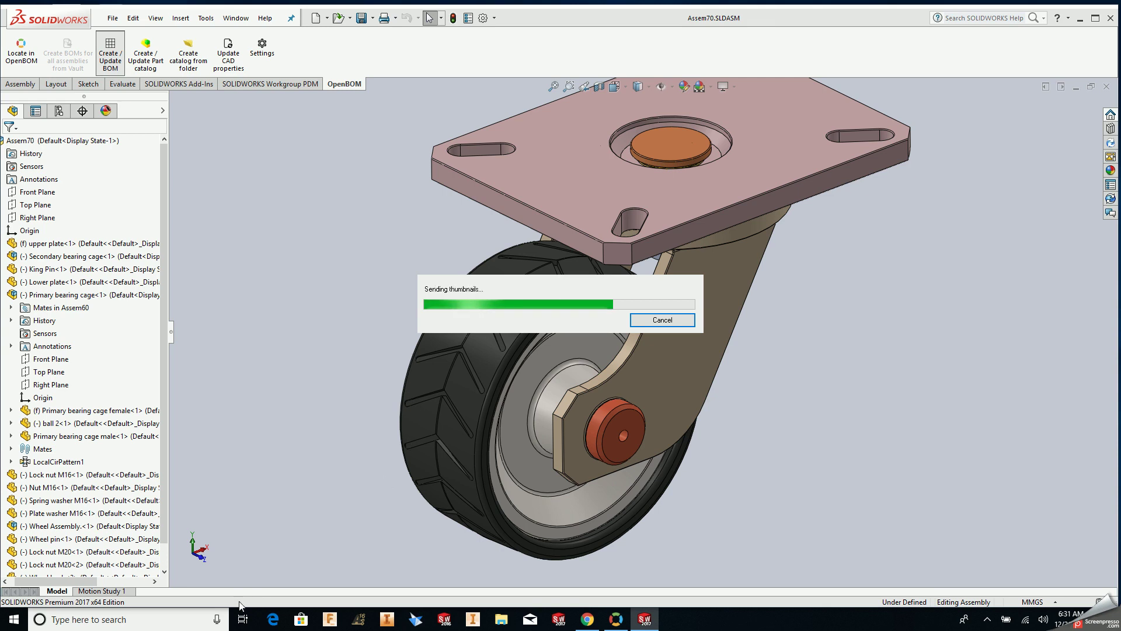
pyautogui.click(169, 623)
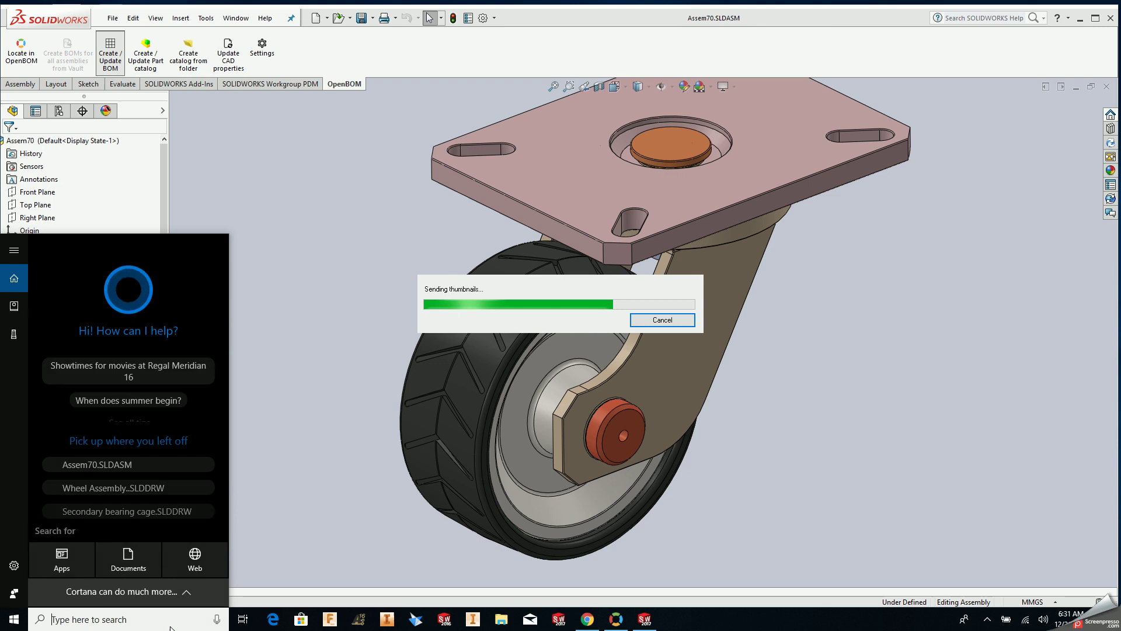
pyautogui.write('ope')
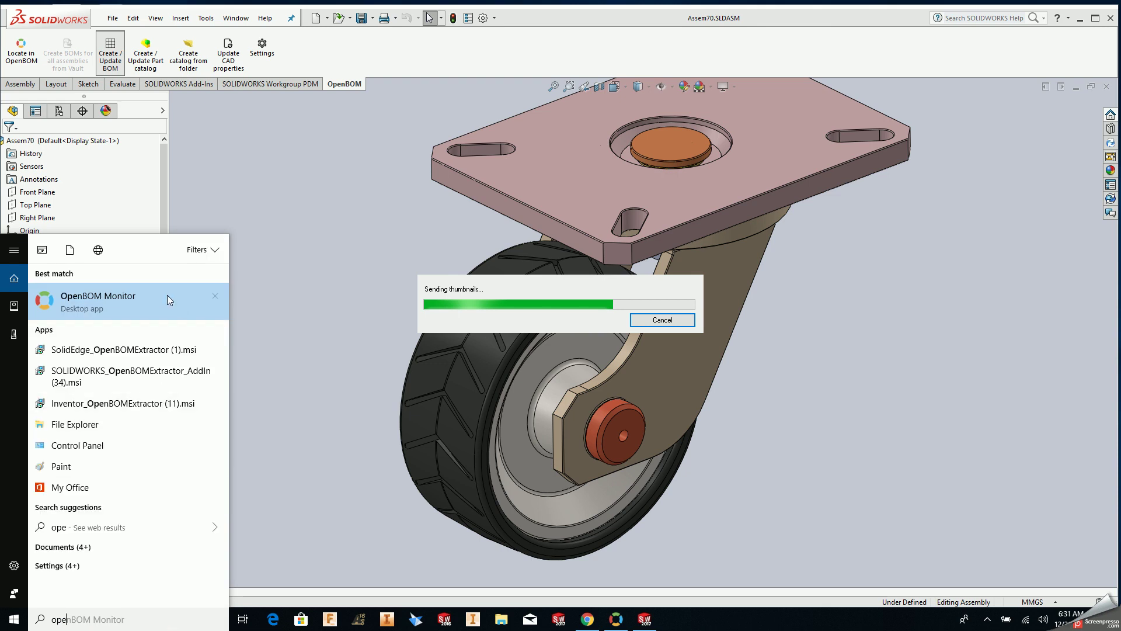
pyautogui.click(167, 296)
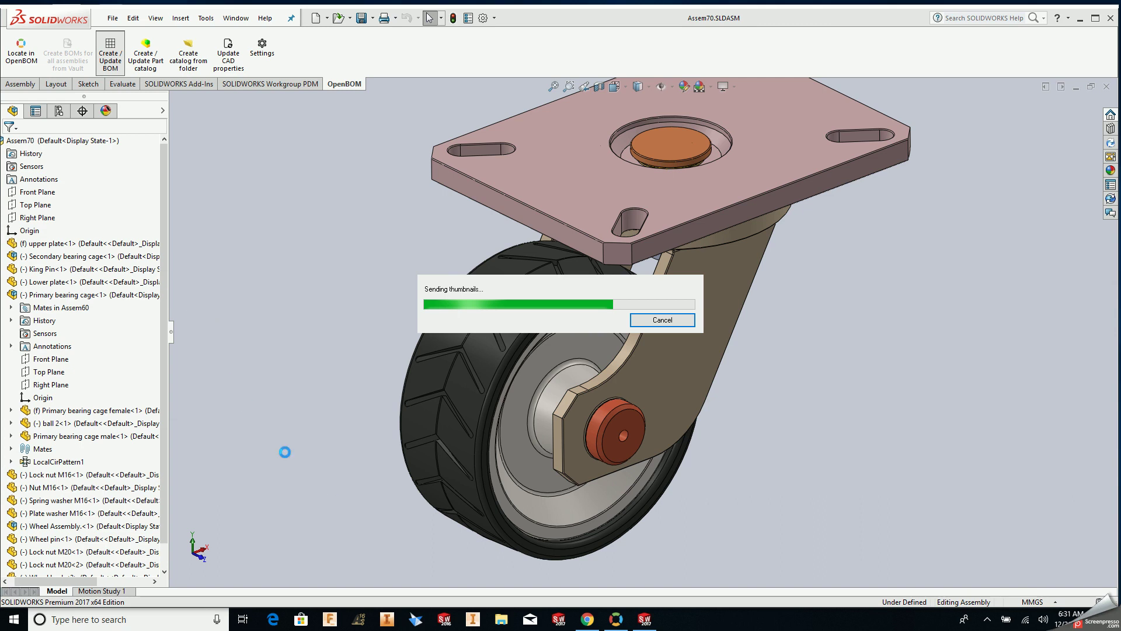
pyautogui.click(616, 619)
pyautogui.scroll(-1, 269, 432)
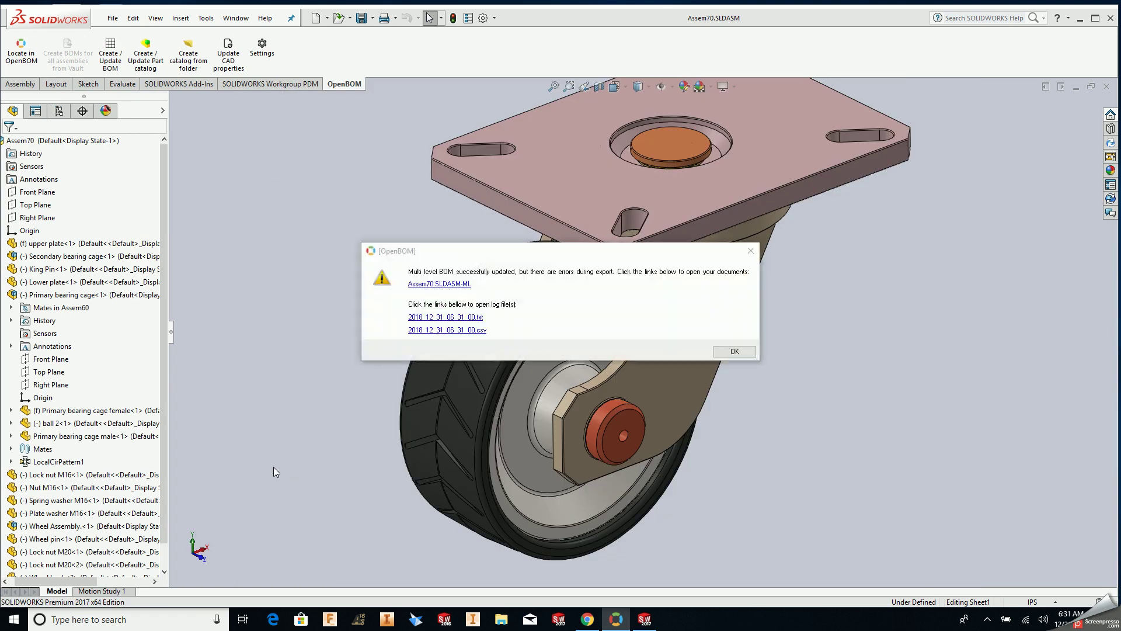
# - Check the latest drawing PDF uploads in OpenBOM Monitor, then open the Assem70.SLDASM-ML BOM link
pyautogui.hotkey('alt', 'Tab')
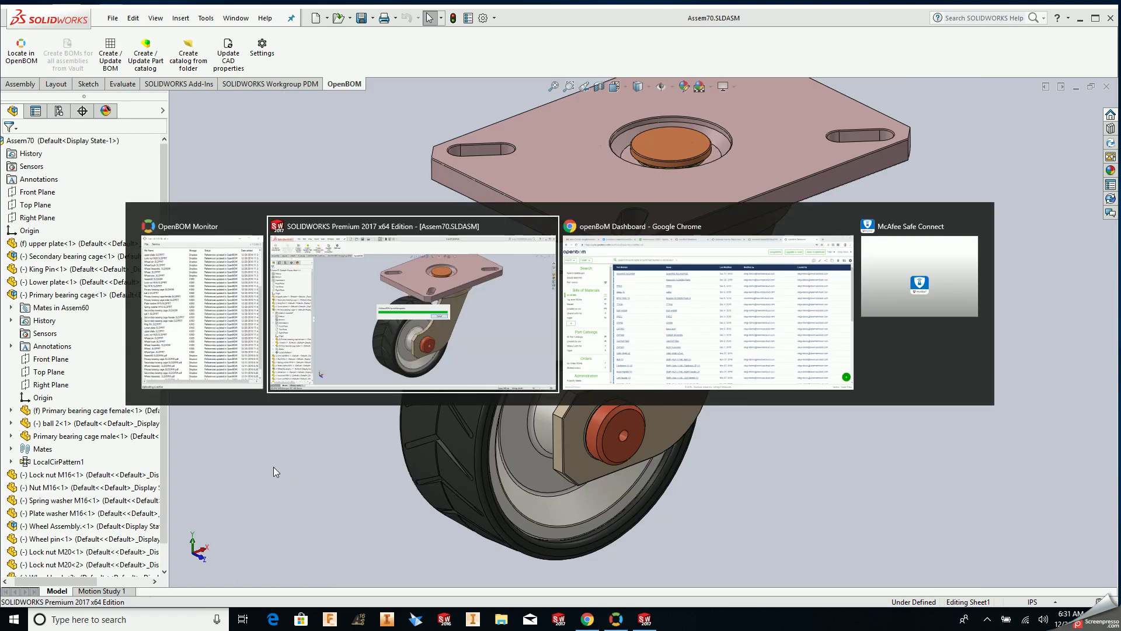
pyautogui.hotkey('alt', 'Tab')
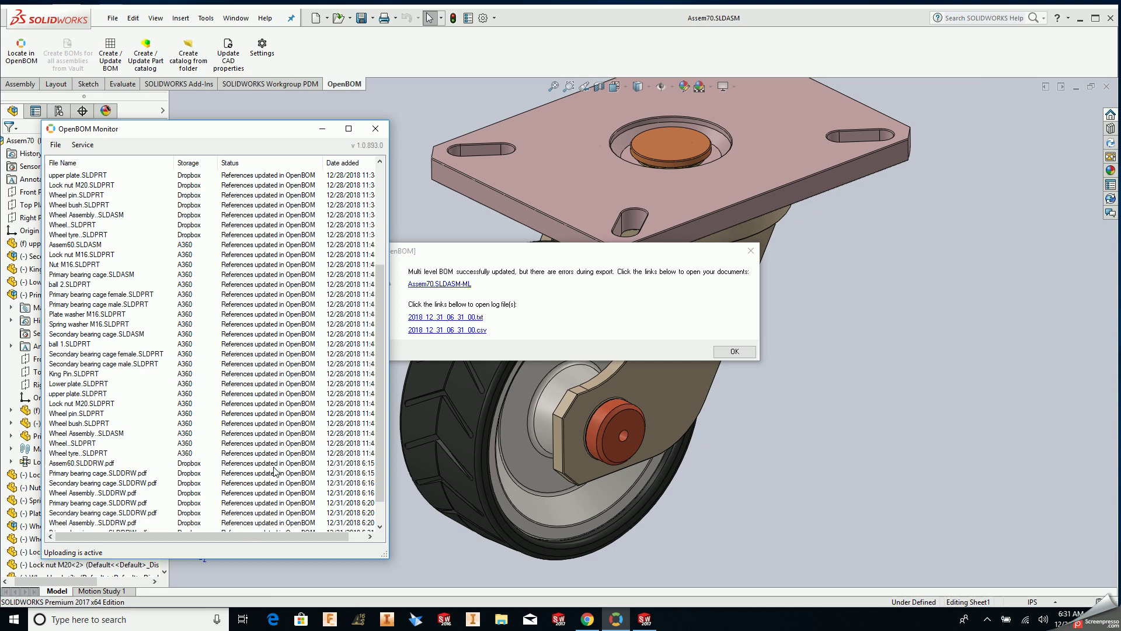
pyautogui.scroll(-1, 195, 485)
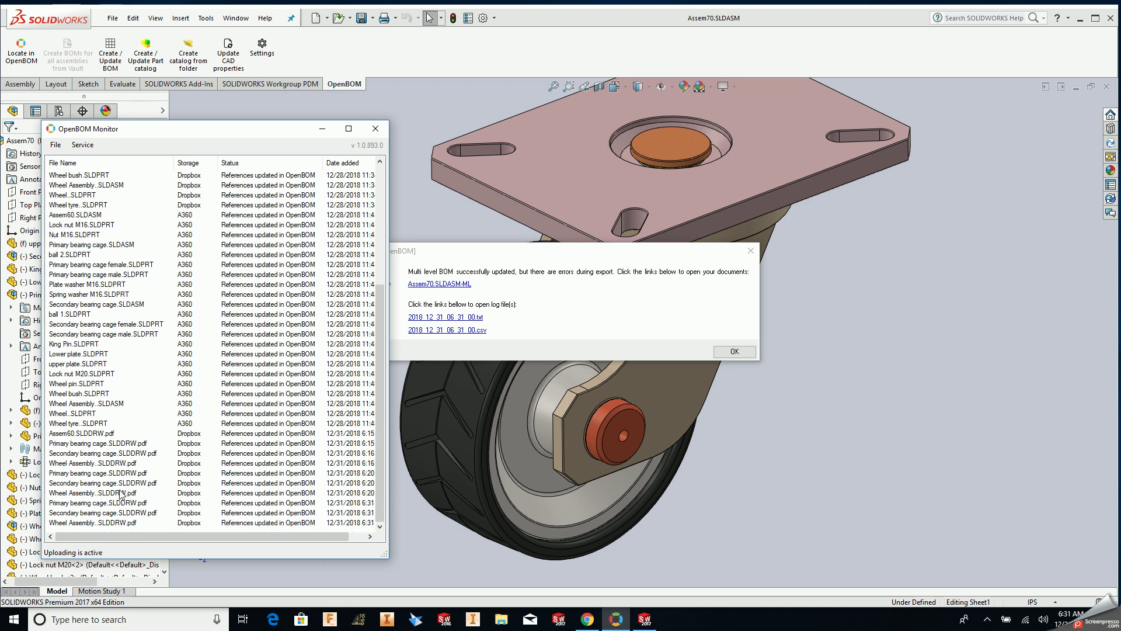
pyautogui.click(558, 538)
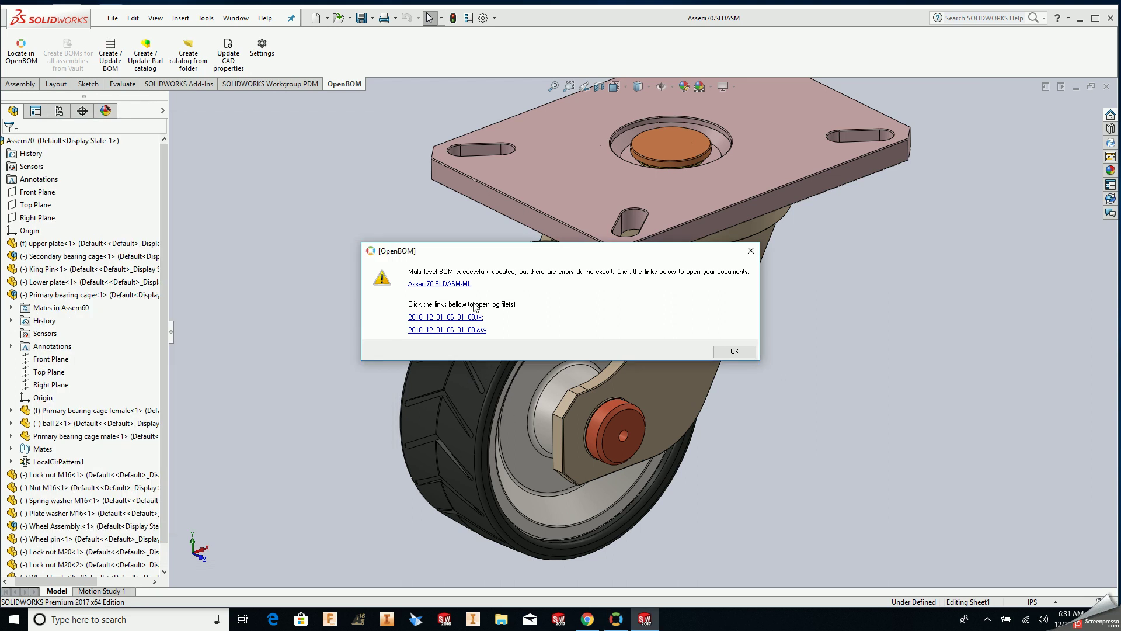
pyautogui.click(465, 284)
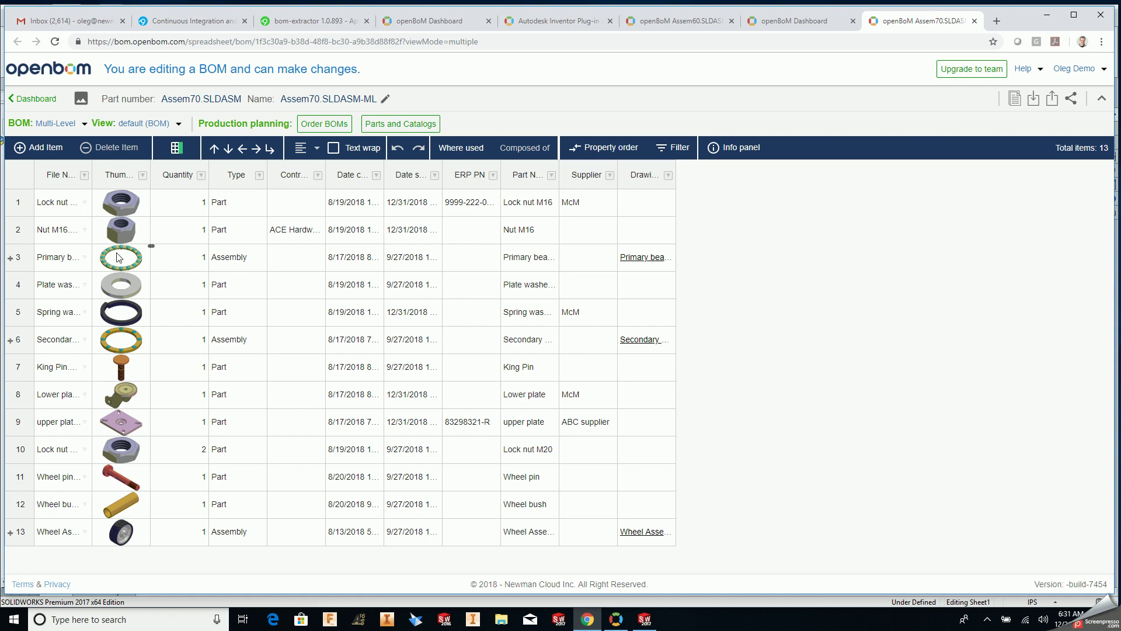
# - Widen the File Name and Drawing File in Dropbox columns until full file and PDF names show
pyautogui.click(165, 260)
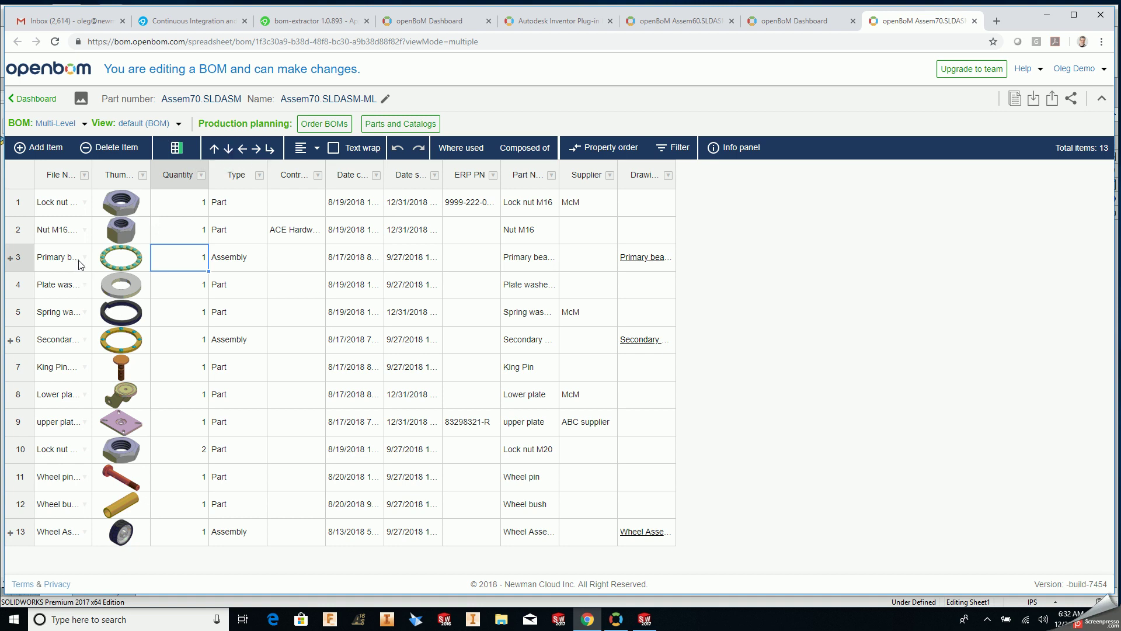
pyautogui.moveTo(91, 175); pyautogui.dragTo(188, 204)
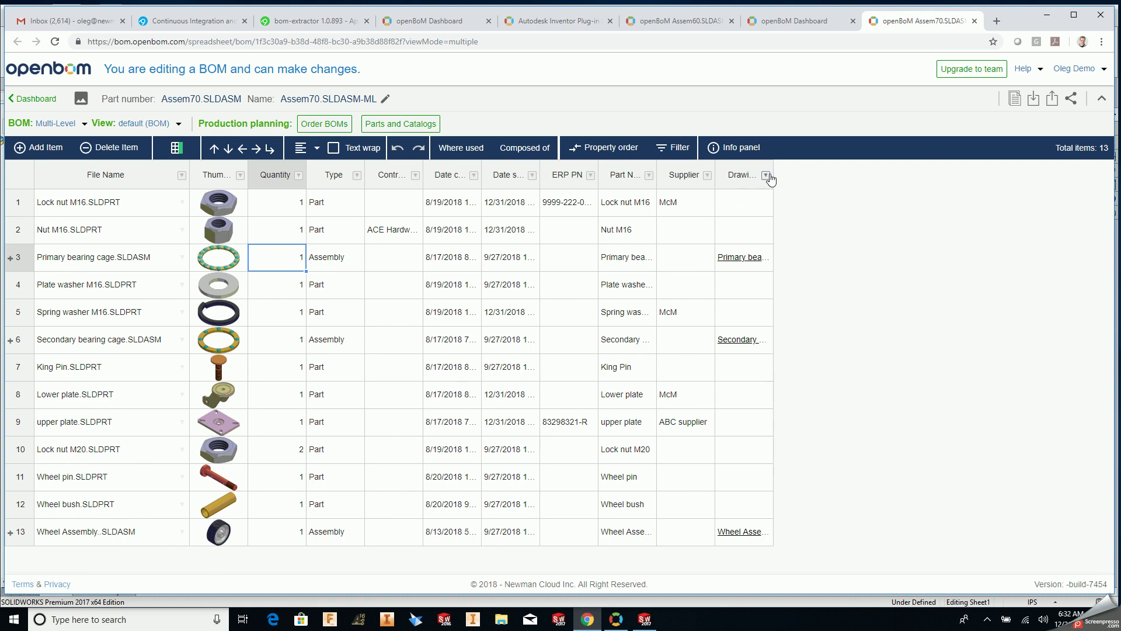
pyautogui.moveTo(780, 178); pyautogui.dragTo(807, 176)
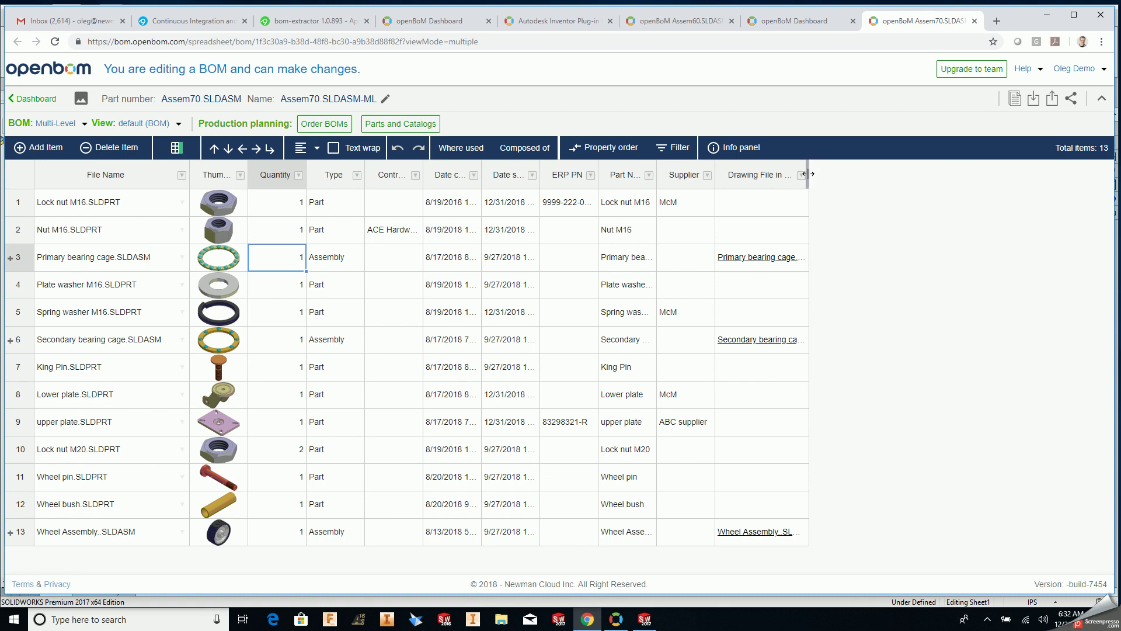
pyautogui.moveTo(808, 173); pyautogui.dragTo(890, 205)
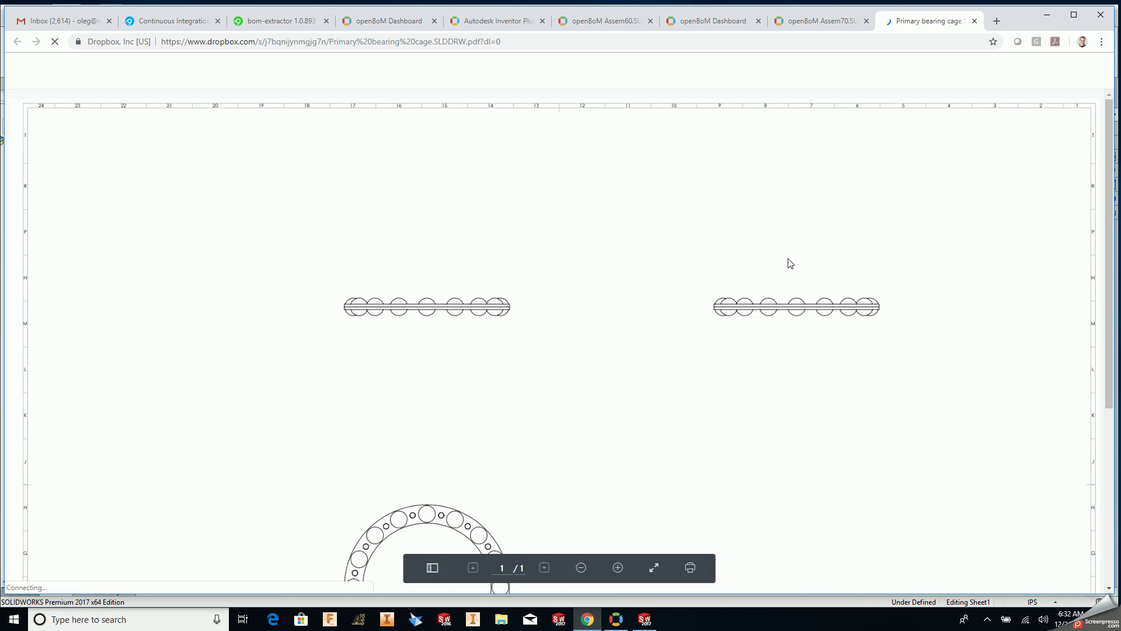
# - Look over the Wheel Assembly..SLDDRW.pdf in Dropbox and go back to the Assem70 BOM
pyautogui.click(809, 26)
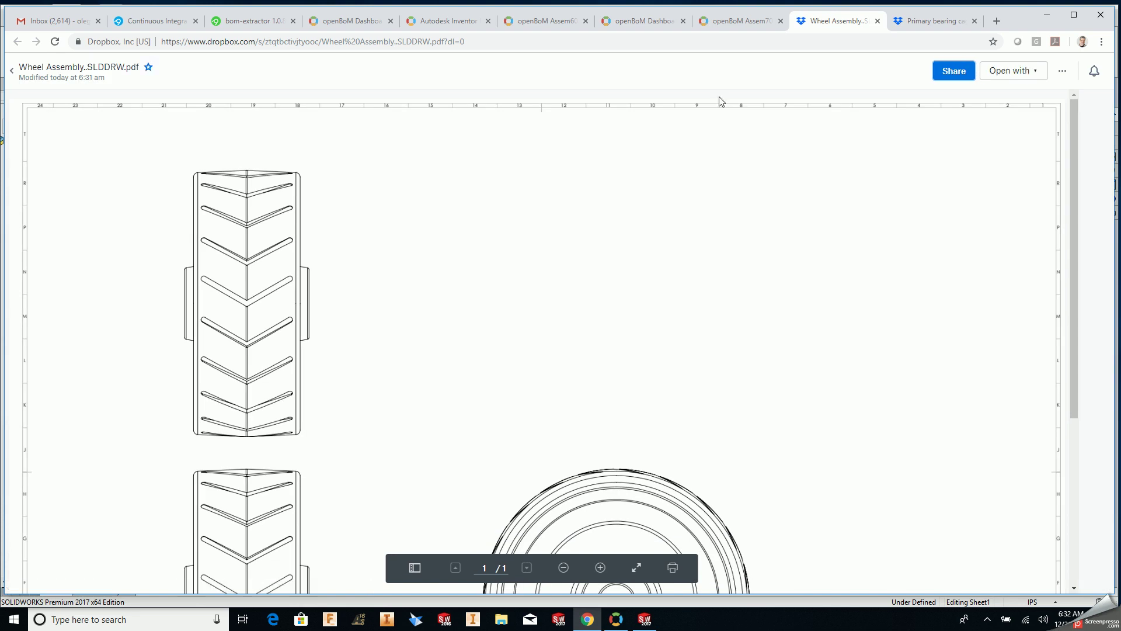
pyautogui.click(736, 22)
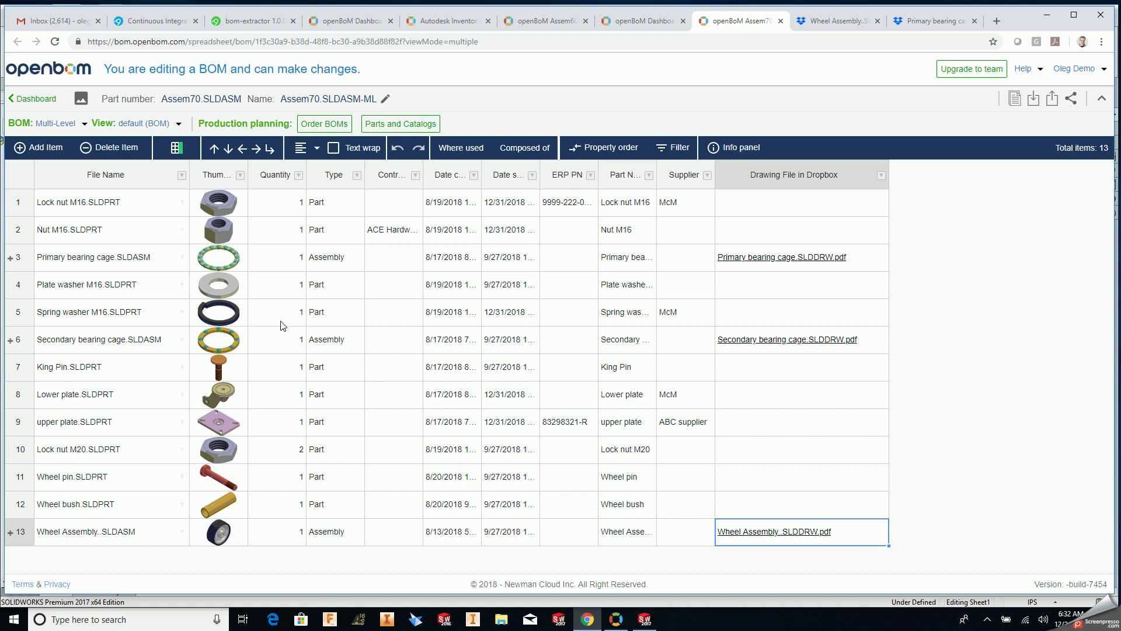
# - Expand the Secondary bearing cage row into its ball and cage parts, then list saved BOM views
pyautogui.click(10, 343)
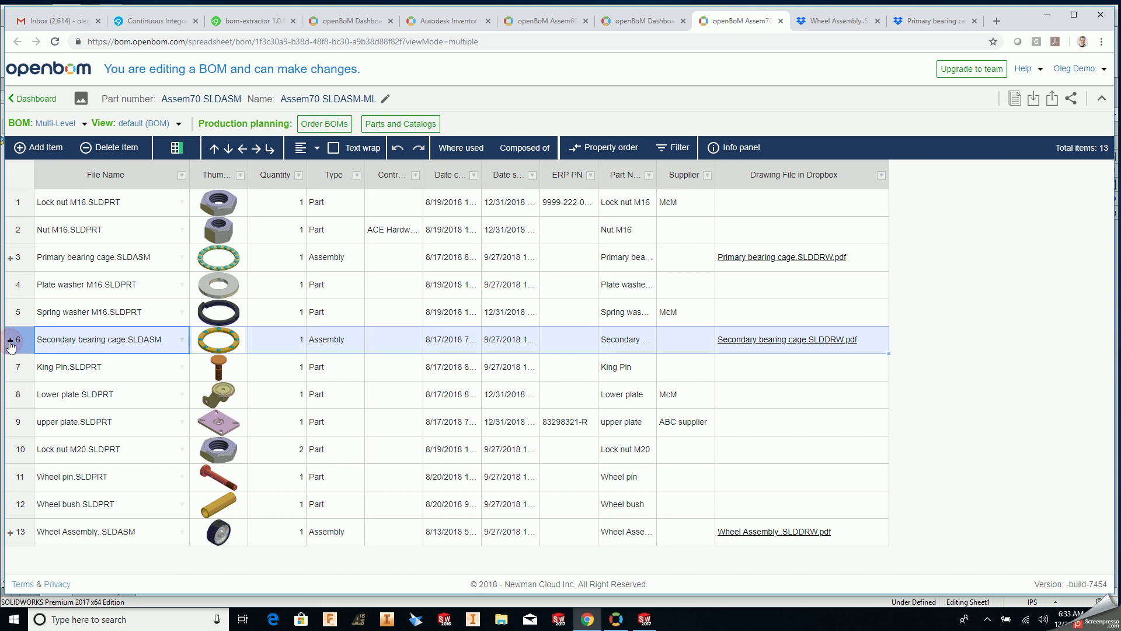
pyautogui.click(10, 341)
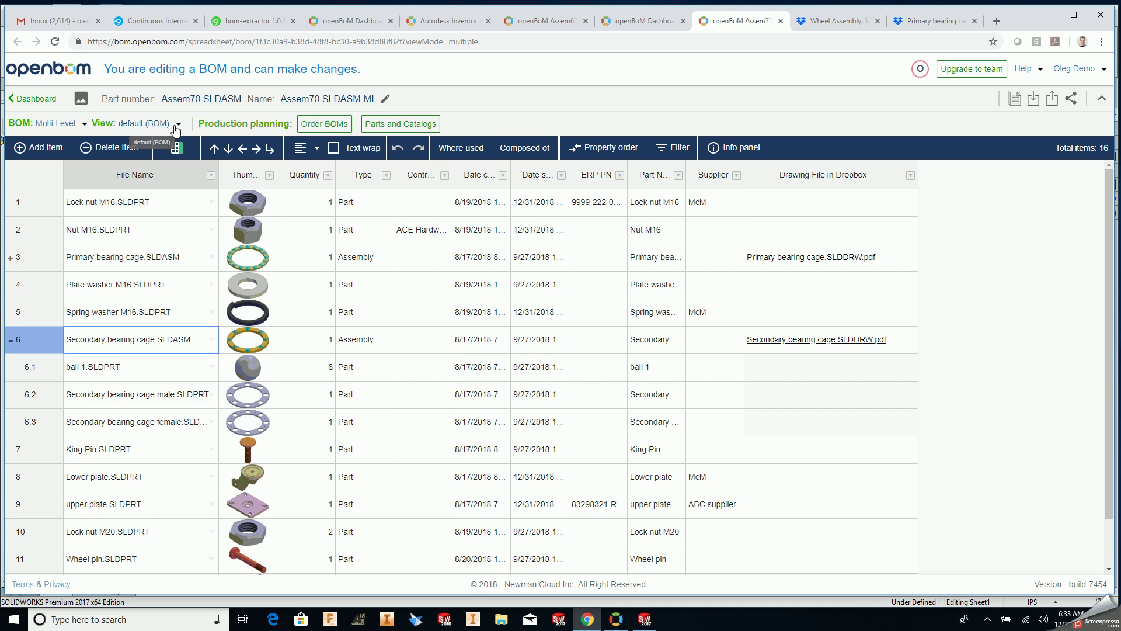
pyautogui.click(177, 124)
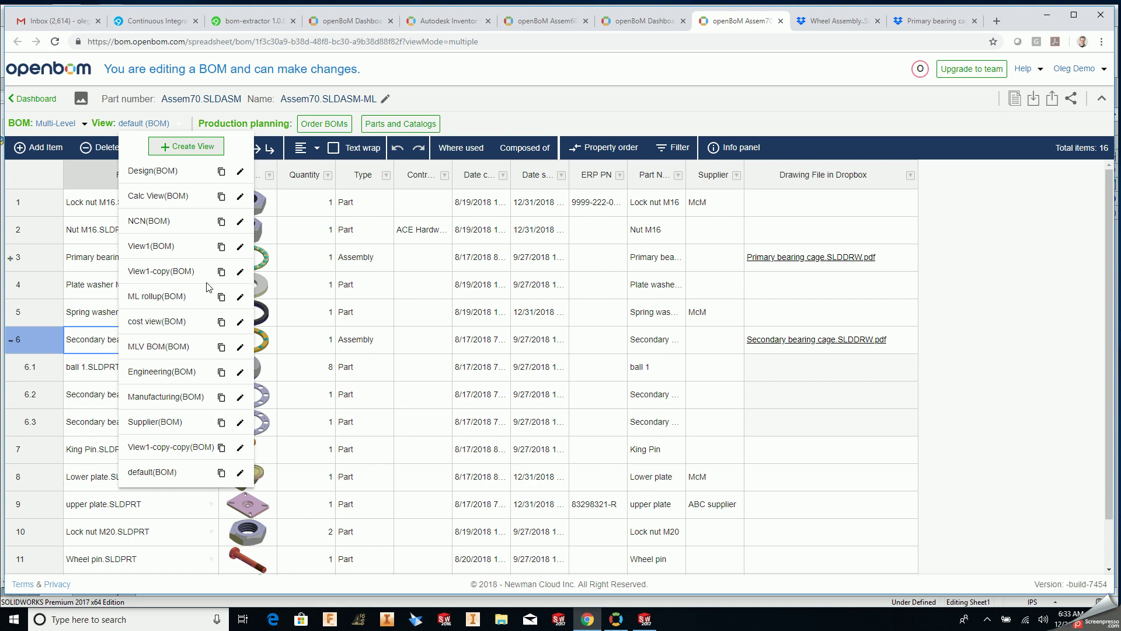
pyautogui.click(239, 474)
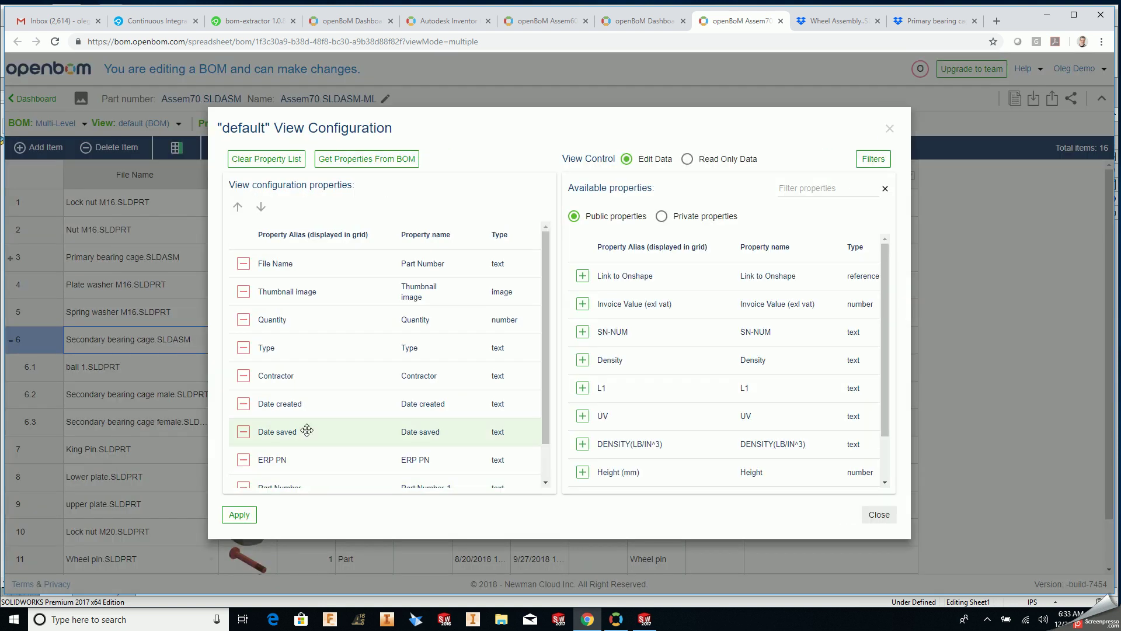
pyautogui.scroll(-1, 306, 430)
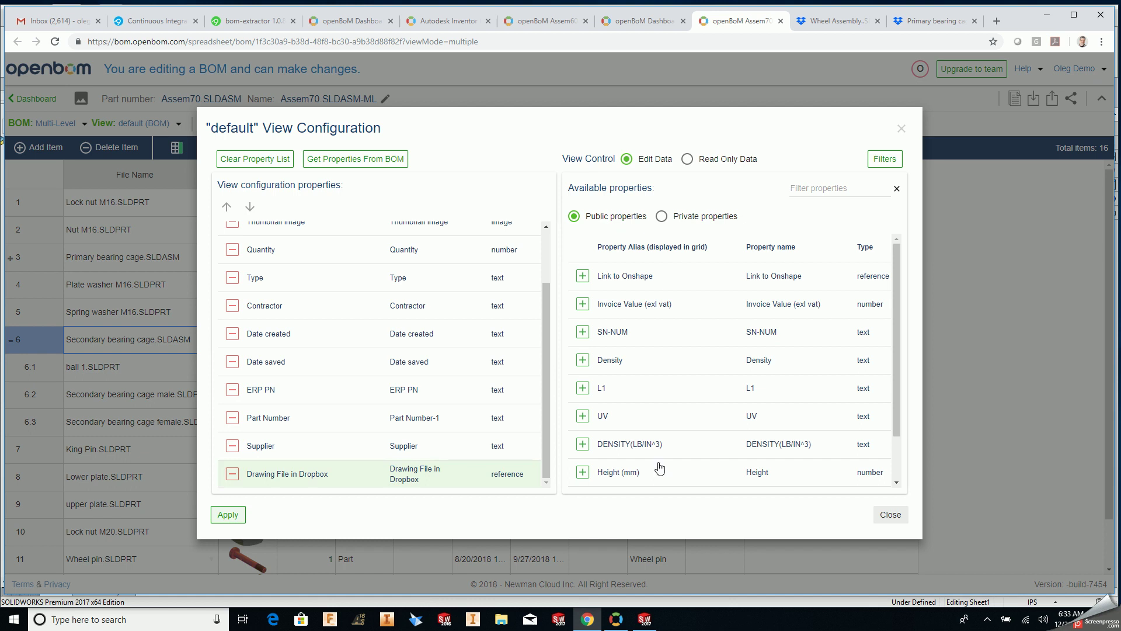
pyautogui.click(878, 521)
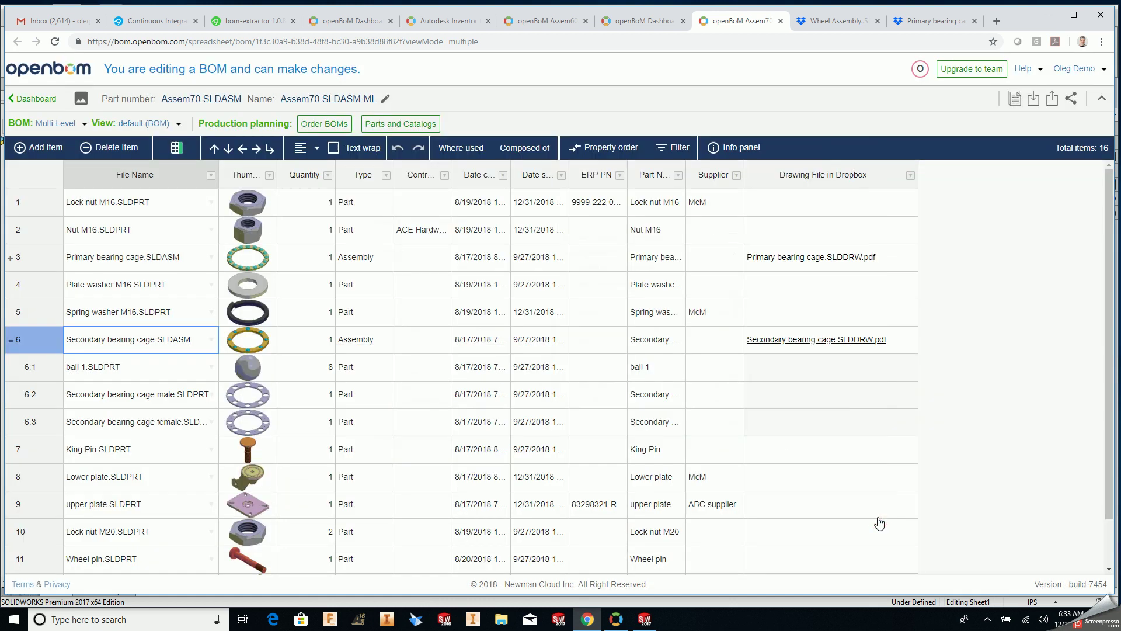